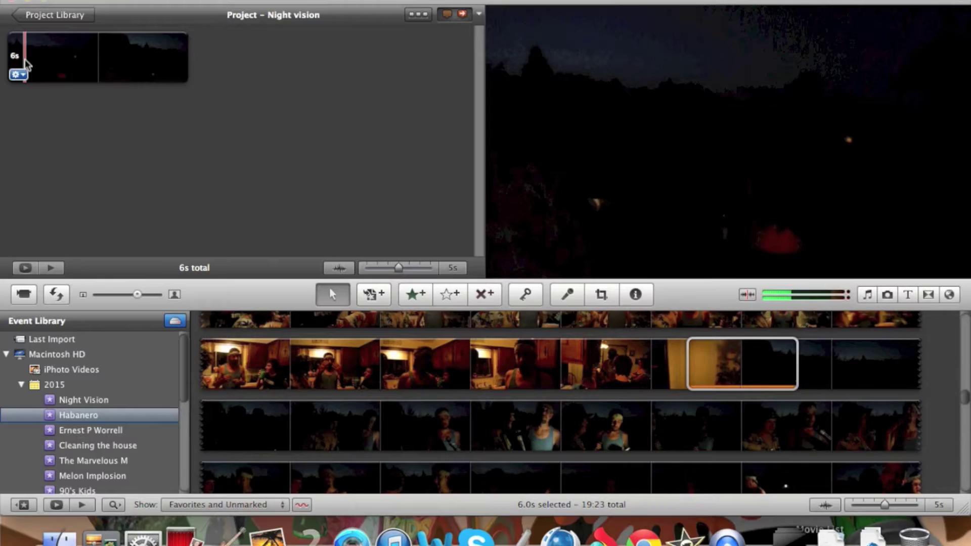
Open the project dusk clip's Inspector and show its Video exposure and colour settings.
{"action": "double_click", "coordinate": [25, 65]}
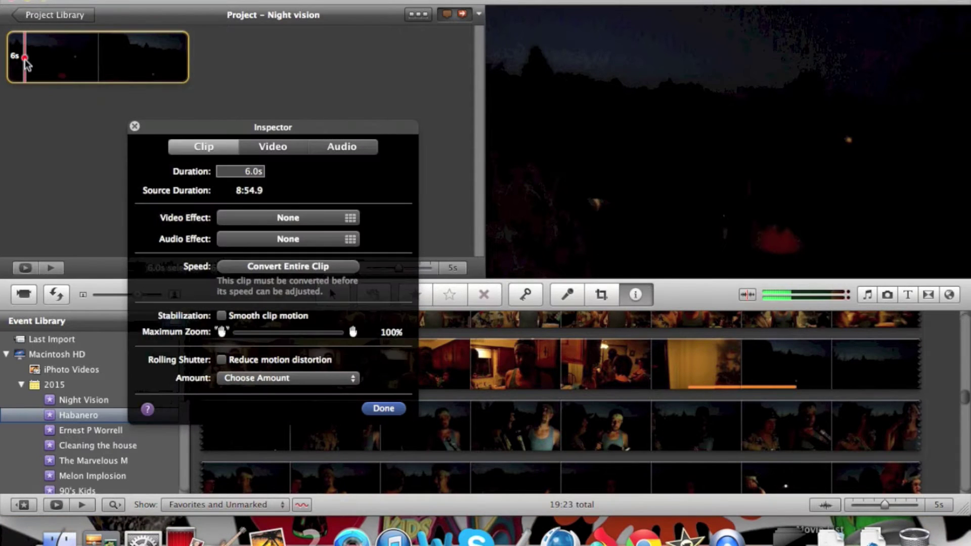
{"action": "left_click", "coordinate": [258, 146]}
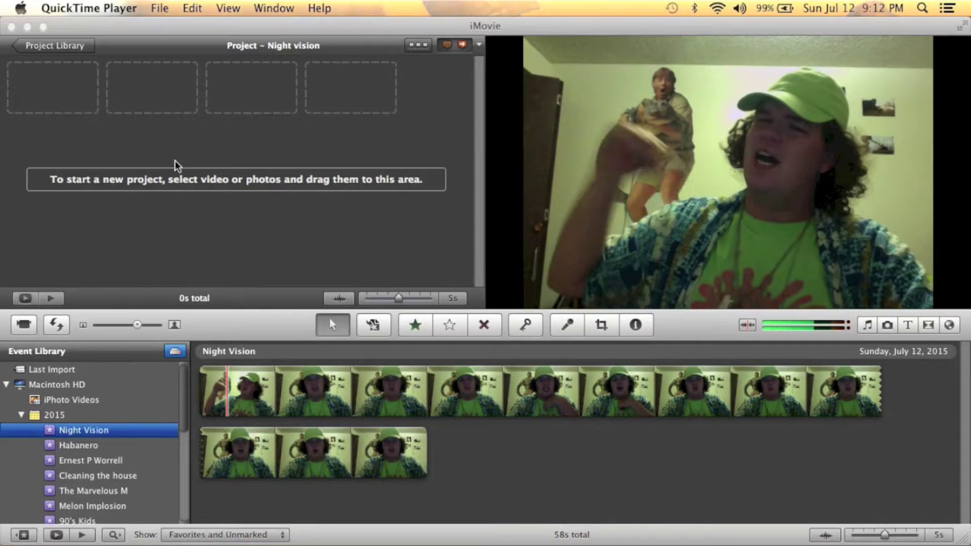
Bring iMovie forward, show the Habanero event's clips, and preview the dark dusk footage.
{"action": "left_click", "coordinate": [76, 449]}
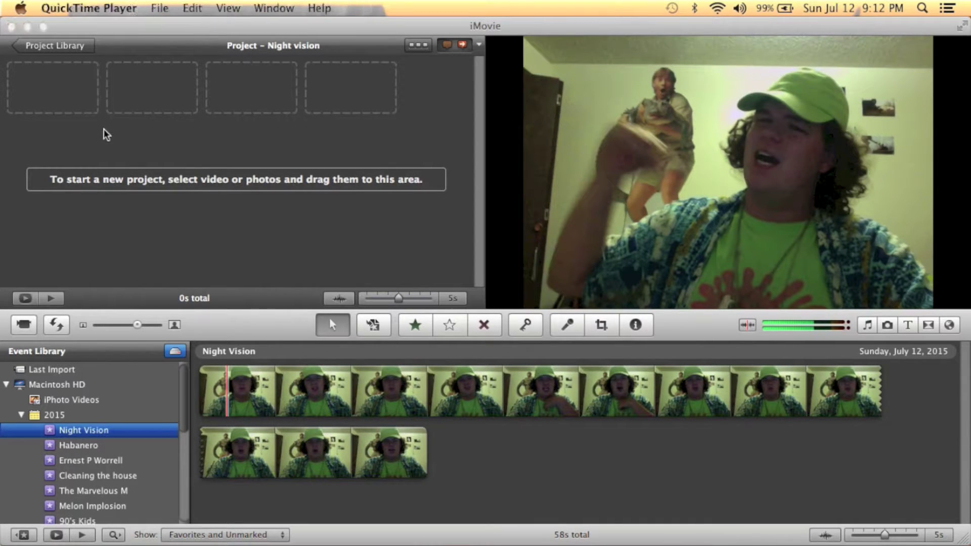
{"action": "left_click", "coordinate": [75, 448]}
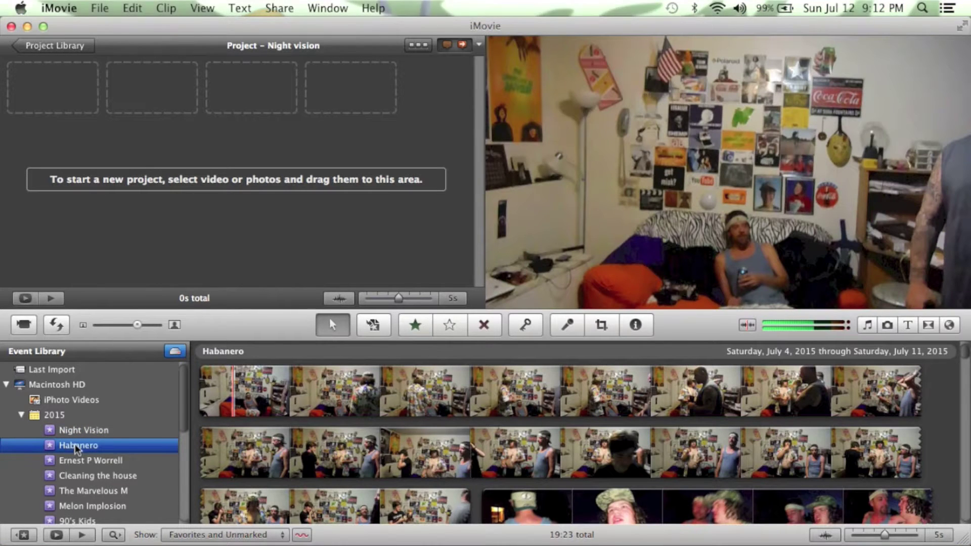
{"action": "scroll", "coordinate": [562, 453], "scroll_direction": "down", "scroll_amount": 3}
{"action": "scroll", "coordinate": [562, 452], "scroll_direction": "down", "scroll_amount": 2}
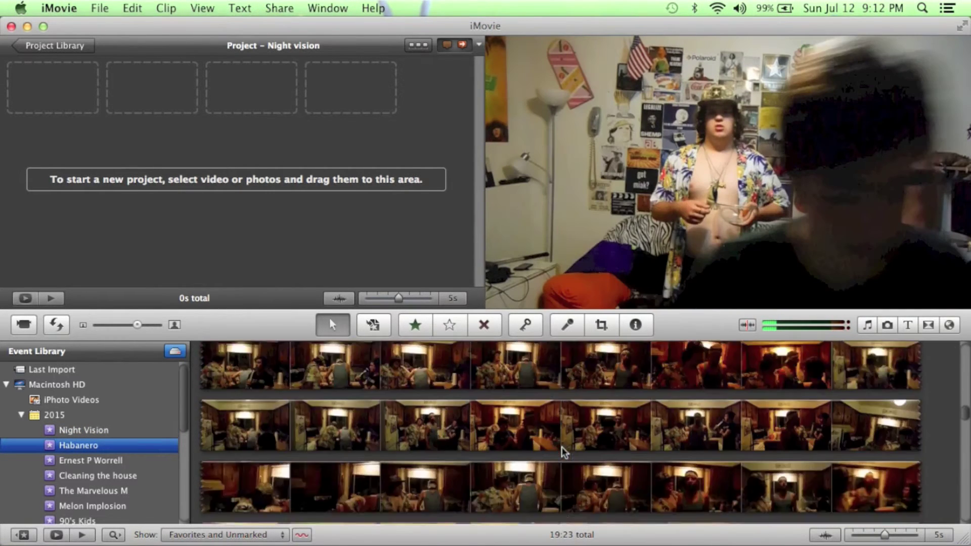
{"action": "scroll", "coordinate": [562, 453], "scroll_direction": "down", "scroll_amount": 2}
{"action": "scroll", "coordinate": [562, 453], "scroll_direction": "down", "scroll_amount": 3}
{"action": "scroll", "coordinate": [562, 453], "scroll_direction": "up", "scroll_amount": 3}
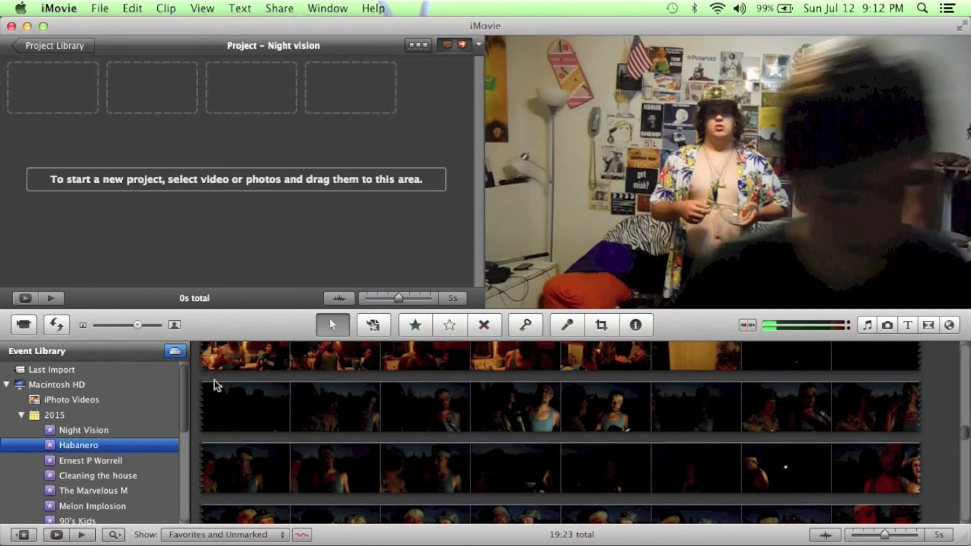
{"action": "scroll", "coordinate": [683, 402], "scroll_direction": "up", "scroll_amount": 2}
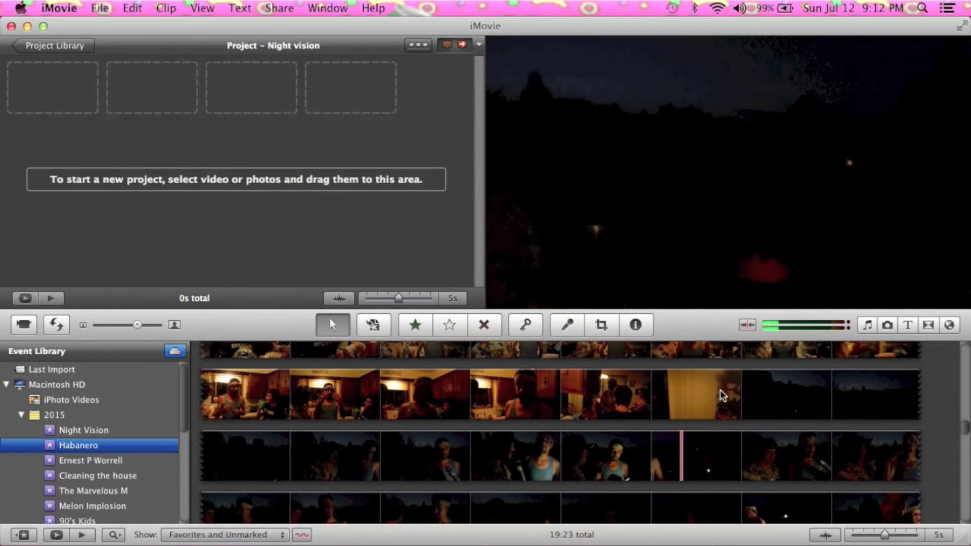
{"action": "left_click", "coordinate": [690, 392]}
Mark a range of Habanero dusk footage, trim it and drag six seconds into Night vision.
{"action": "left_click_drag", "start_coordinate": [689, 393], "coordinate": [844, 395]}
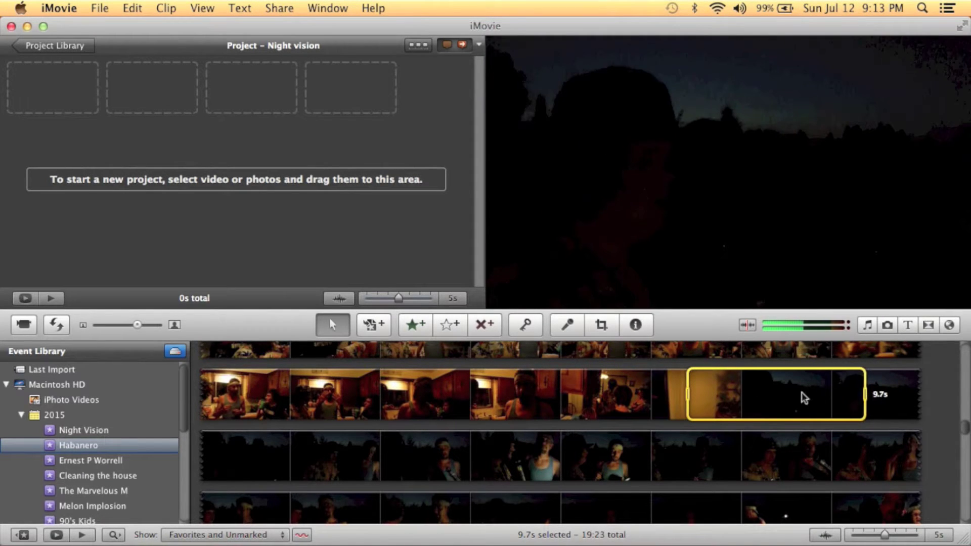
{"action": "mouse_move", "coordinate": [844, 395]}
{"action": "left_mouse_down"}
{"action": "mouse_move", "coordinate": [793, 393]}
{"action": "mouse_move", "coordinate": [144, 91]}
{"action": "left_mouse_up"}
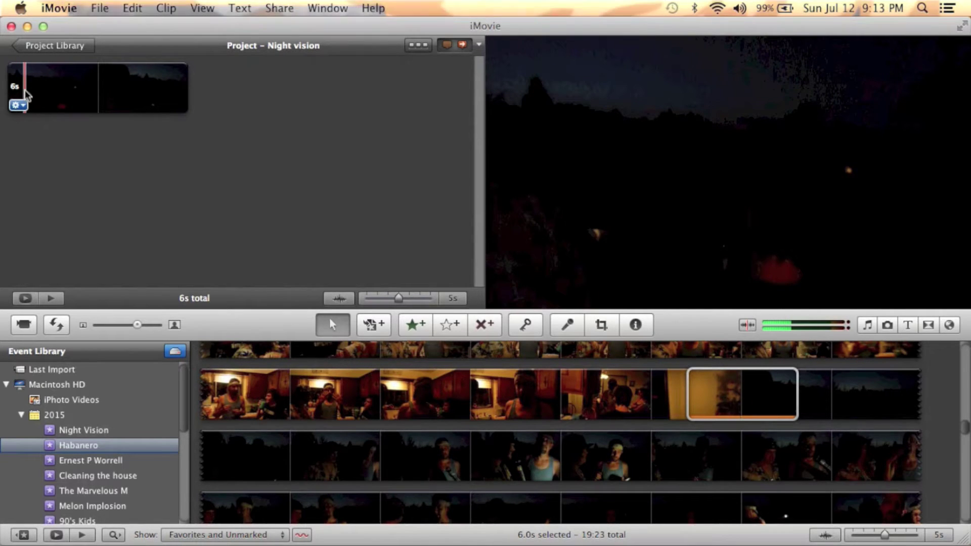
Raise the dusk clip's exposure to the maximum 400% in its Video adjustments.
{"action": "left_click", "coordinate": [26, 95]}
{"action": "double_click", "coordinate": [26, 94]}
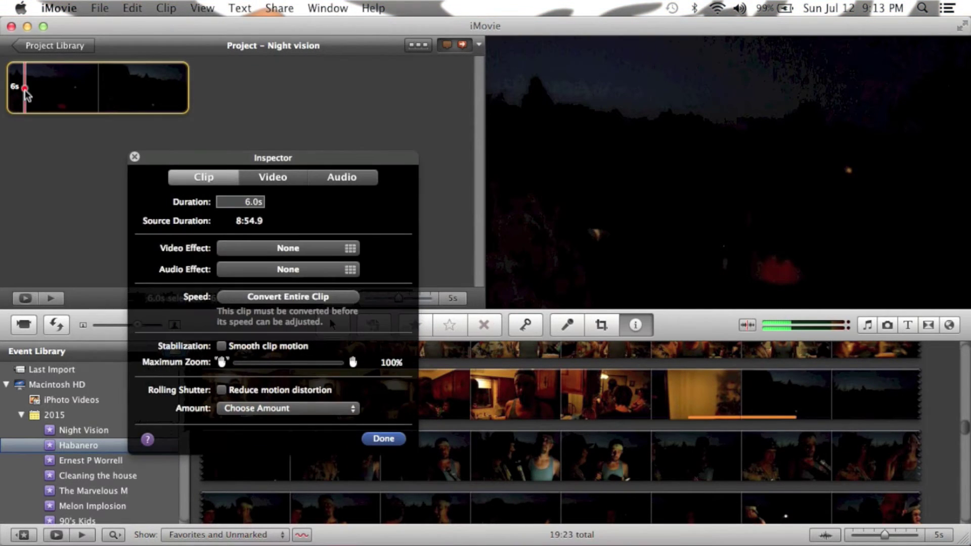
{"action": "left_click", "coordinate": [262, 177]}
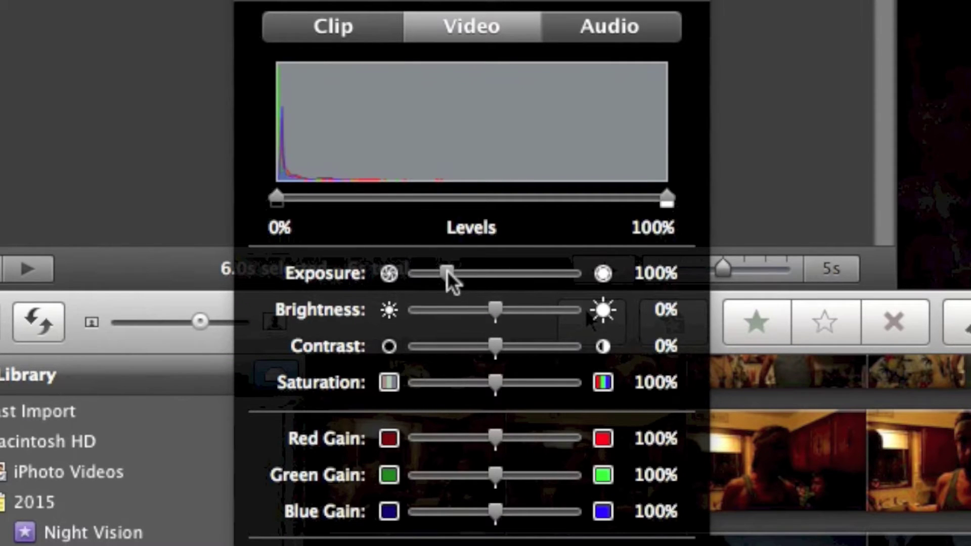
{"action": "left_click_drag", "start_coordinate": [448, 275], "coordinate": [685, 278]}
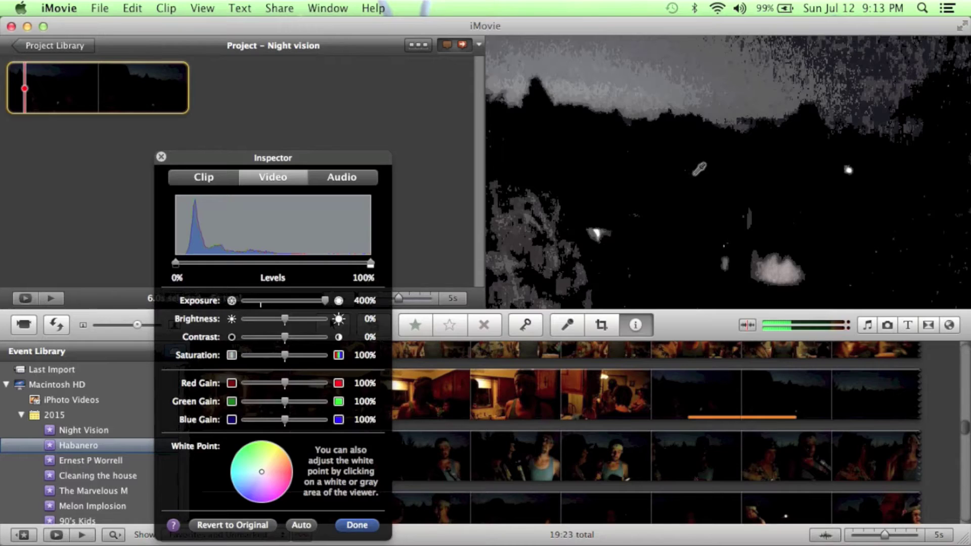
{"action": "left_click", "coordinate": [684, 298]}
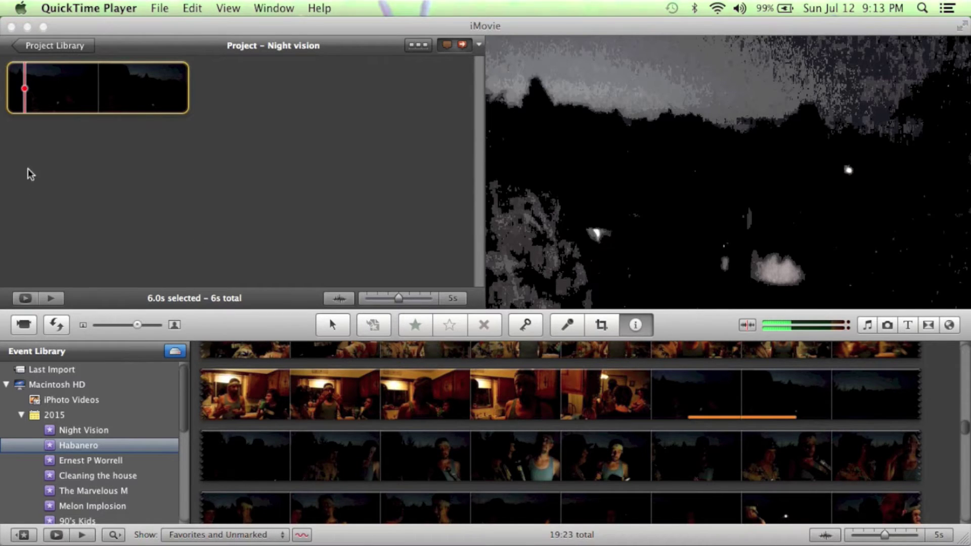
Shift the white point toward green and boost the green and blue gains to 200%.
{"action": "double_click", "coordinate": [92, 86]}
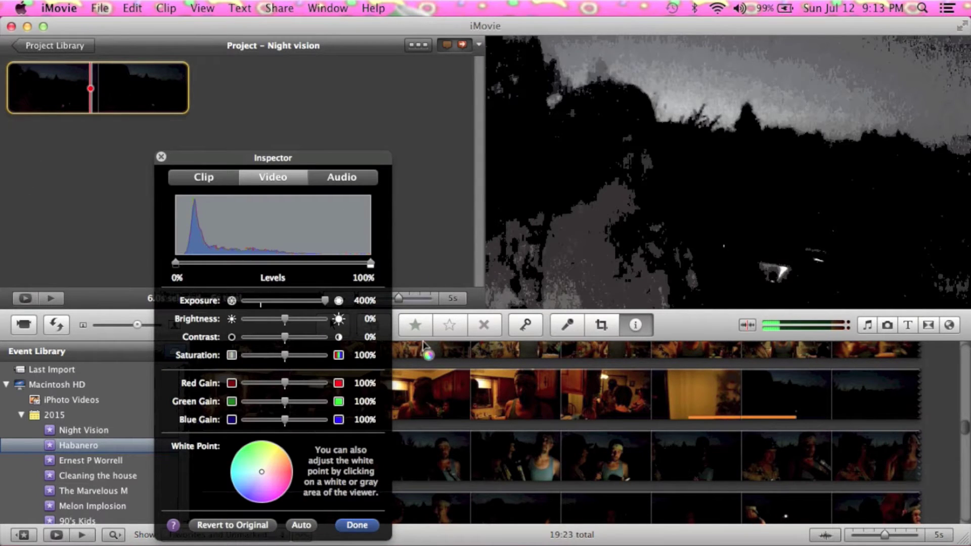
{"action": "left_click", "coordinate": [240, 450]}
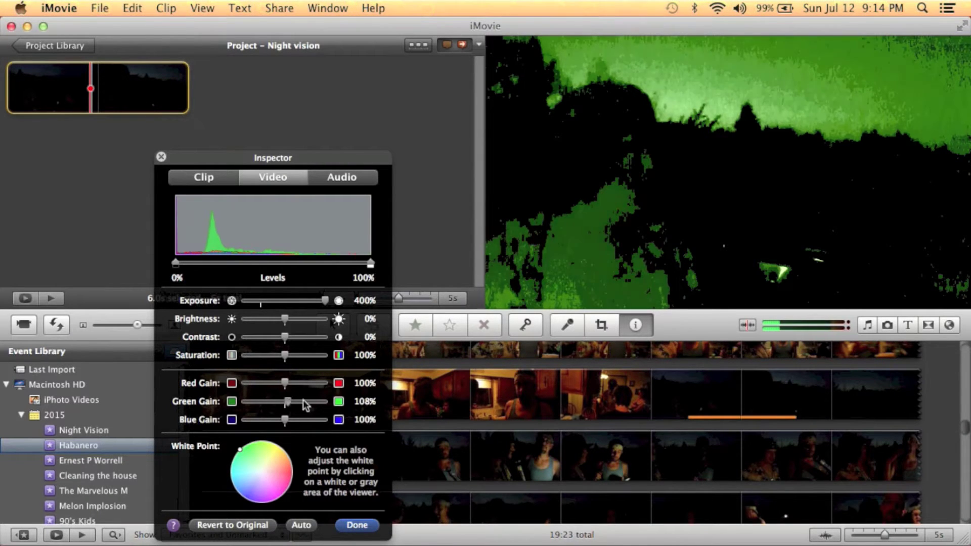
{"action": "left_click_drag", "start_coordinate": [303, 401], "coordinate": [376, 389]}
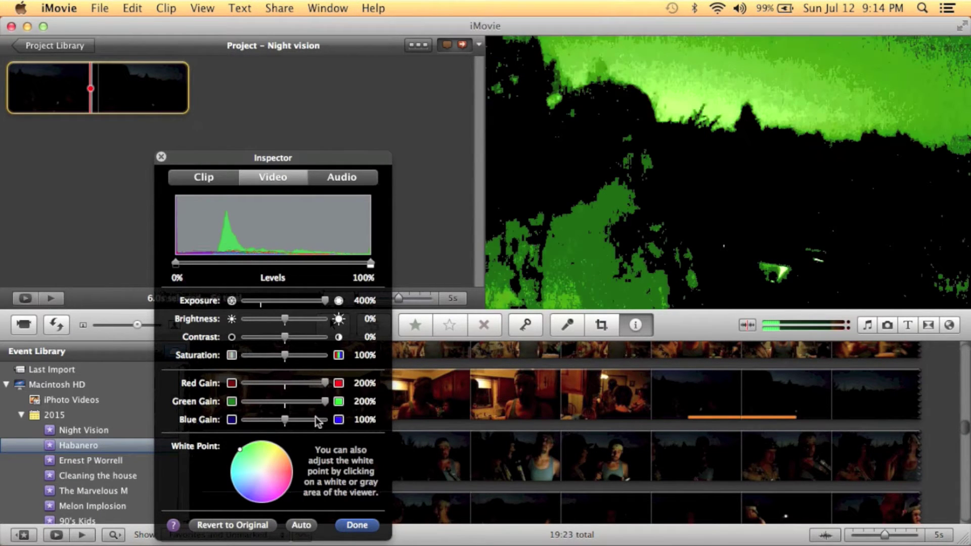
{"action": "left_click_drag", "start_coordinate": [317, 419], "coordinate": [408, 427]}
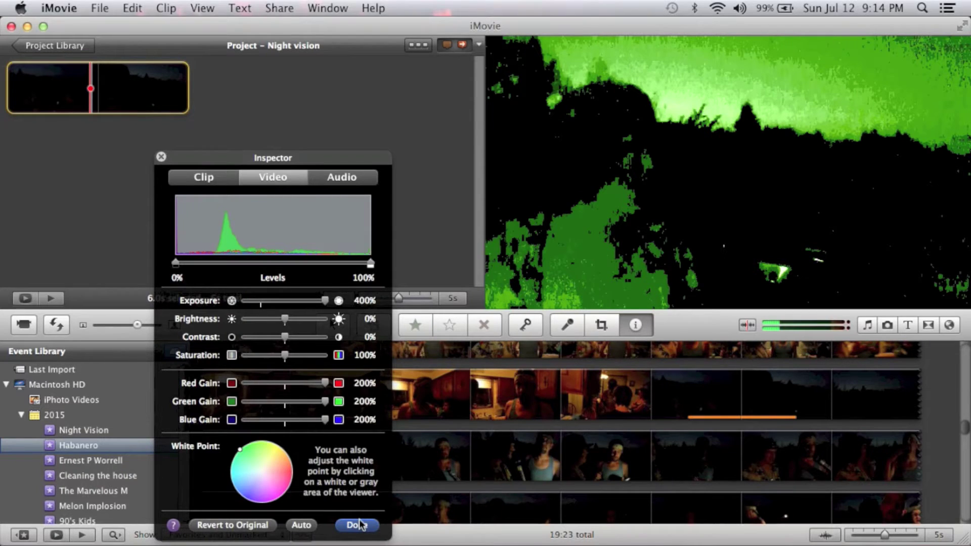
Abandon a QuickTime export and export 'Night vision' via Export Movie at HD 1080p.
{"action": "left_click", "coordinate": [356, 525]}
{"action": "left_click", "coordinate": [279, 8]}
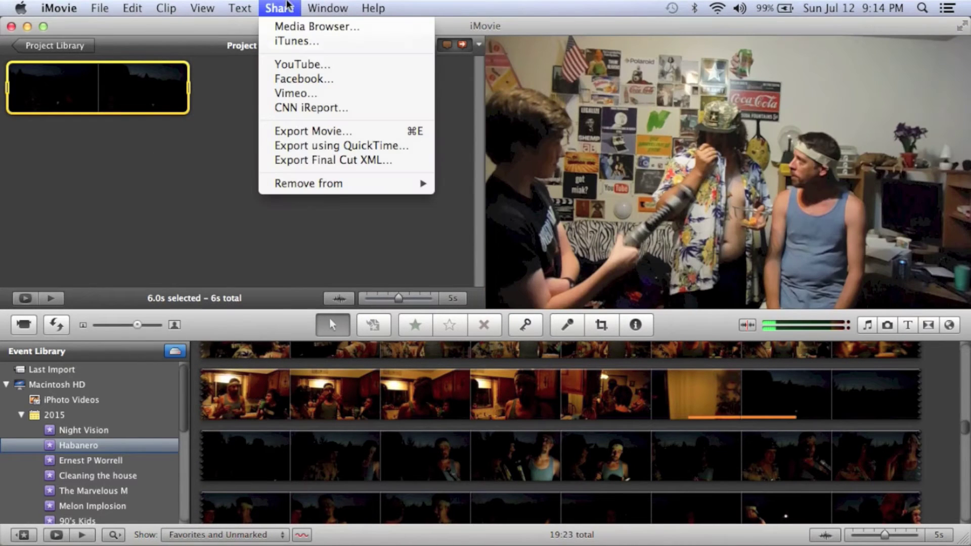
{"action": "left_click", "coordinate": [310, 145]}
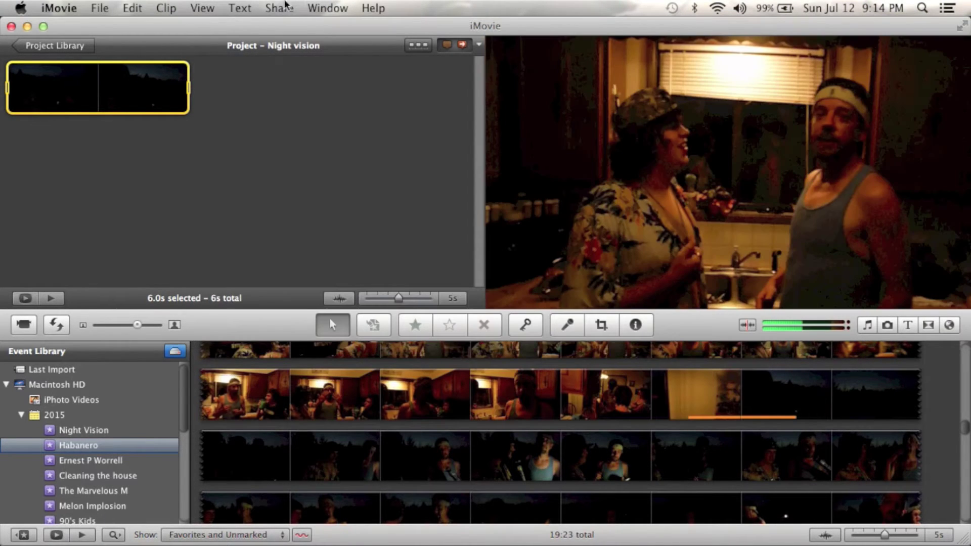
{"action": "left_click", "coordinate": [280, 8]}
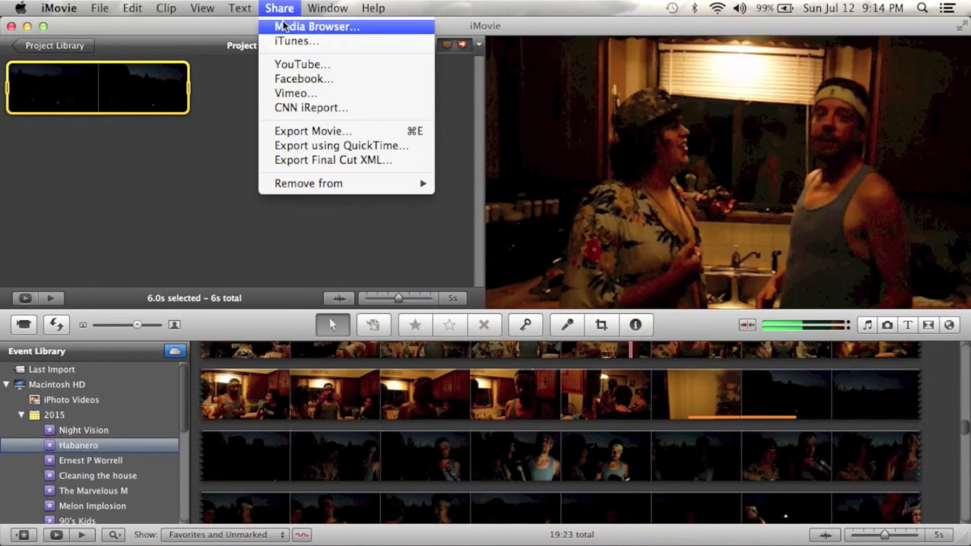
{"action": "left_click", "coordinate": [300, 131]}
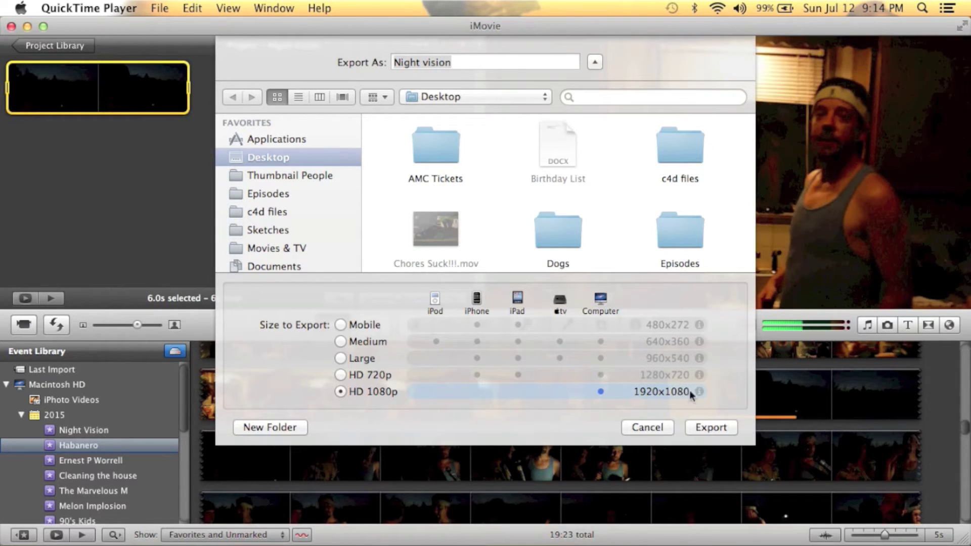
{"action": "left_click", "coordinate": [710, 427]}
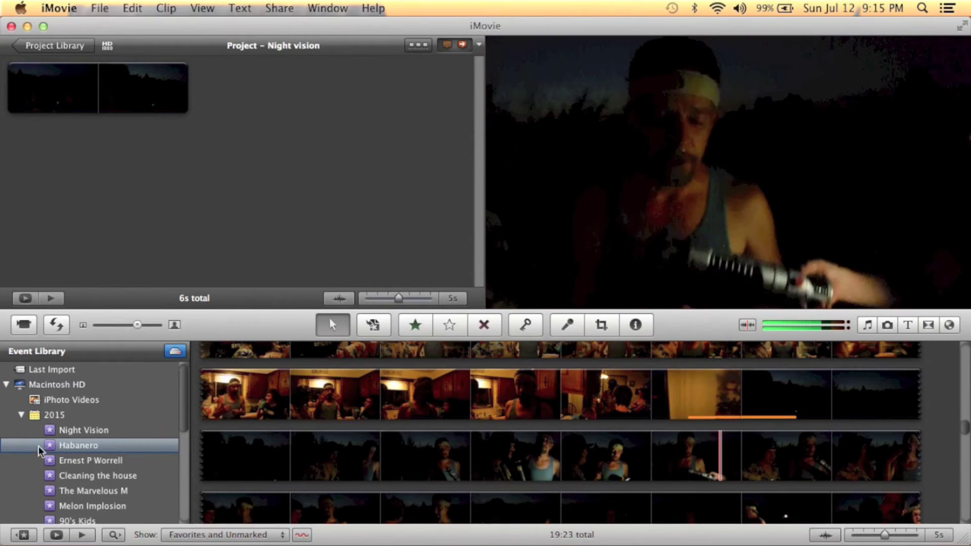
Import Night vision.mov from the Desktop into the Night Vision event.
{"action": "left_click", "coordinate": [66, 430]}
{"action": "left_click", "coordinate": [99, 8]}
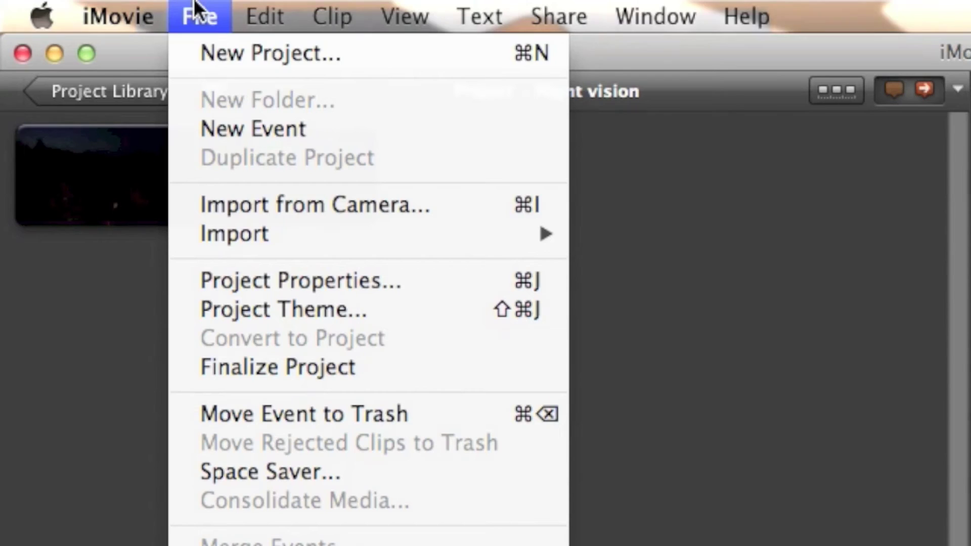
{"action": "mouse_move", "coordinate": [234, 234]}
{"action": "left_click", "coordinate": [581, 232]}
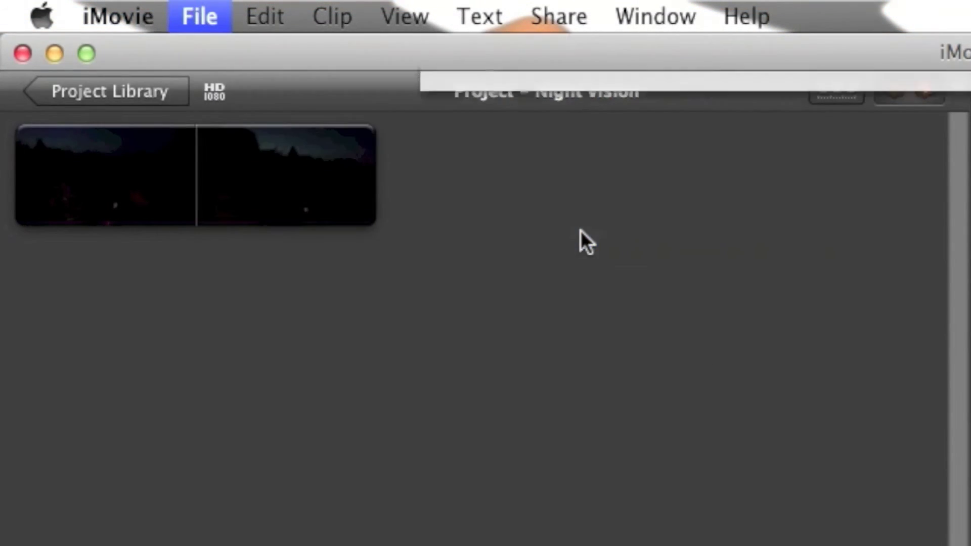
{"action": "scroll", "coordinate": [483, 163], "scroll_direction": "down", "scroll_amount": 5}
{"action": "scroll", "coordinate": [462, 176], "scroll_direction": "down", "scroll_amount": 5}
{"action": "scroll", "coordinate": [463, 176], "scroll_direction": "down", "scroll_amount": 3}
{"action": "left_click", "coordinate": [679, 111]}
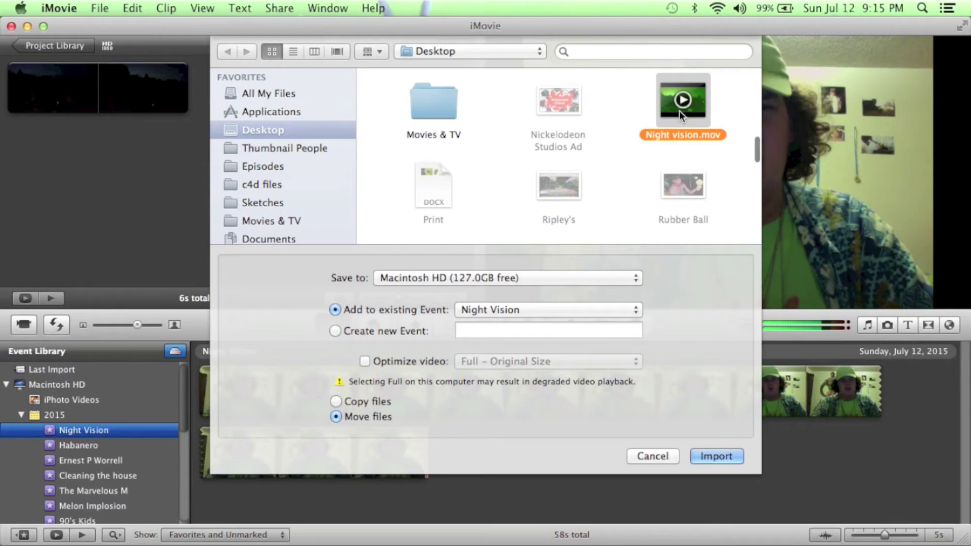
{"action": "key", "text": "Return"}
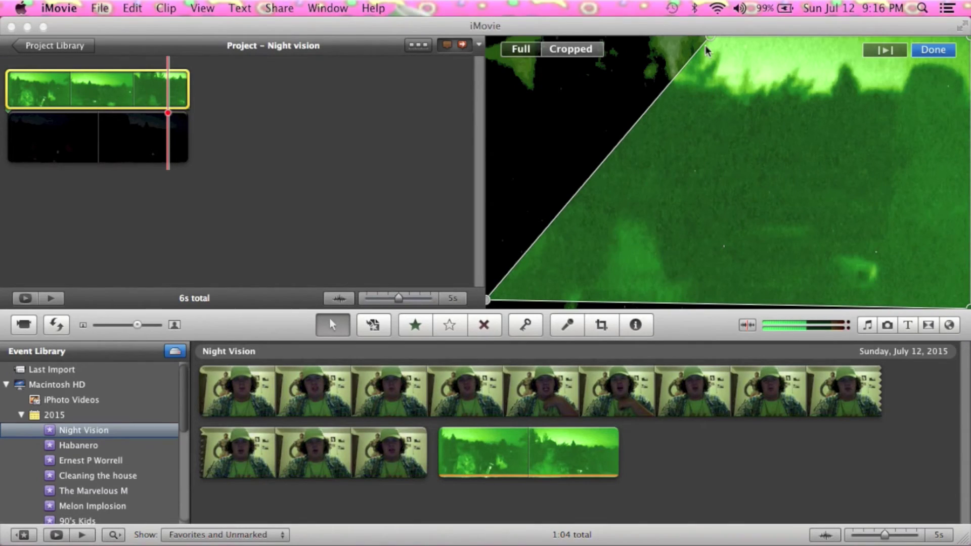
Leave crop mode and delete the clip from the Night vision project.
{"action": "left_click", "coordinate": [933, 49]}
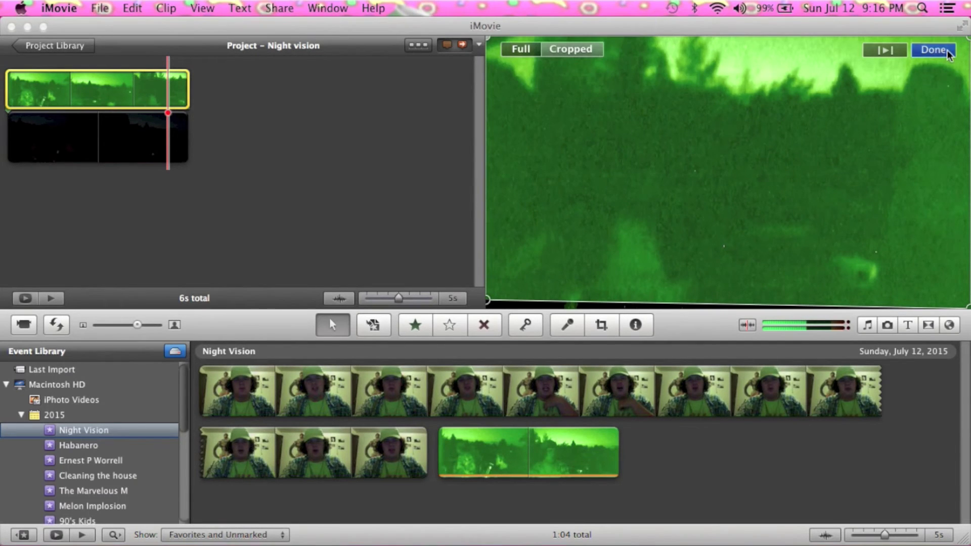
{"action": "left_click", "coordinate": [45, 141]}
{"action": "key", "text": "Delete"}
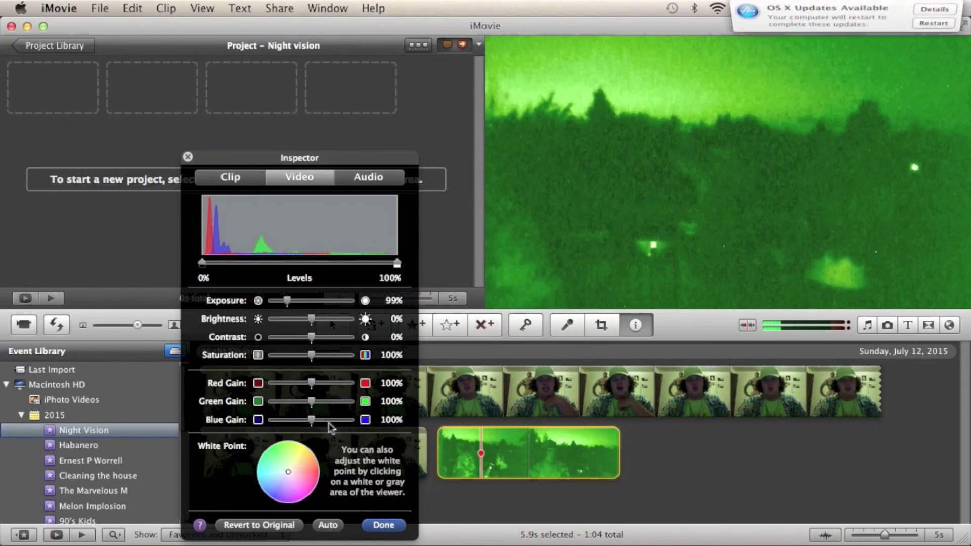
Max the green clip's red gain at 200%, raise its black level, then play it.
{"action": "left_click_drag", "start_coordinate": [310, 383], "coordinate": [416, 403]}
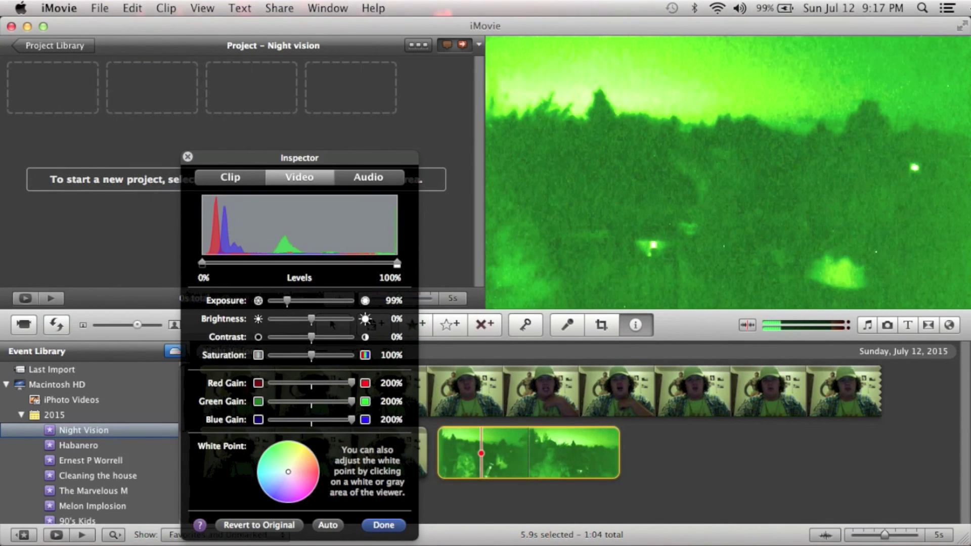
{"action": "mouse_move", "coordinate": [202, 265]}
{"action": "left_mouse_down"}
{"action": "mouse_move", "coordinate": [234, 268]}
{"action": "mouse_move", "coordinate": [200, 266]}
{"action": "left_mouse_up"}
{"action": "left_click", "coordinate": [188, 160]}
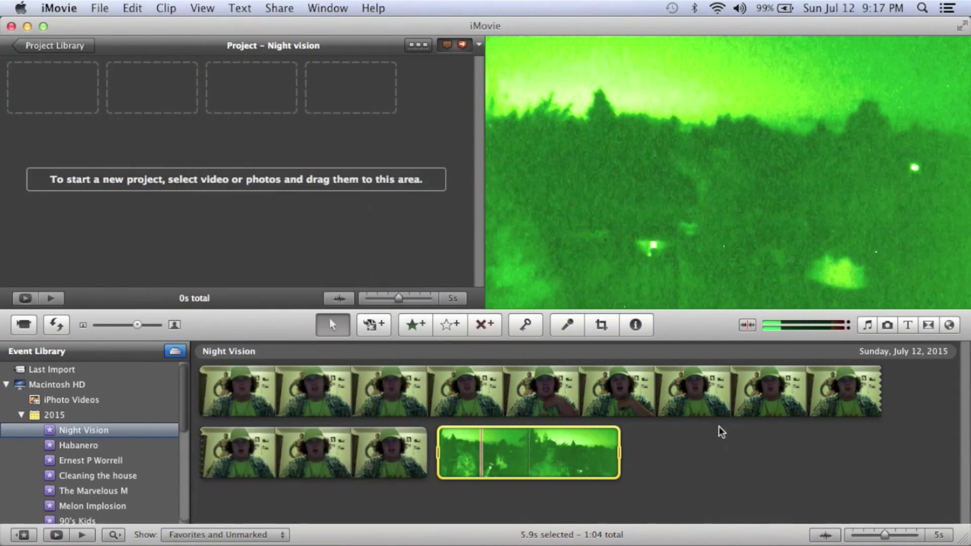
{"action": "key", "text": "space"}
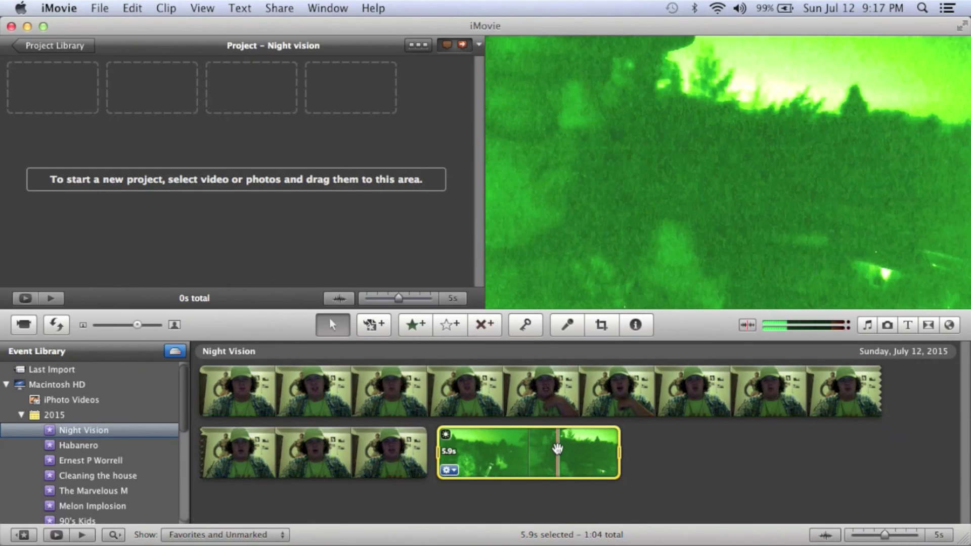